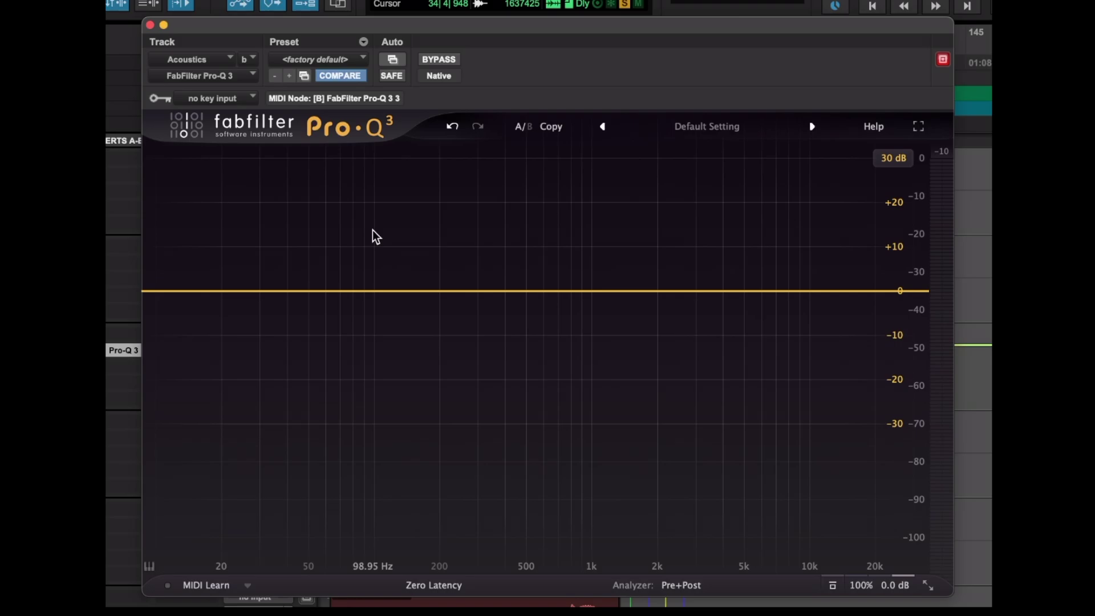
Step: Add a bell band on the EQ curve at about 381 Hz and narrow its Q to about 8.7
click(501, 291)
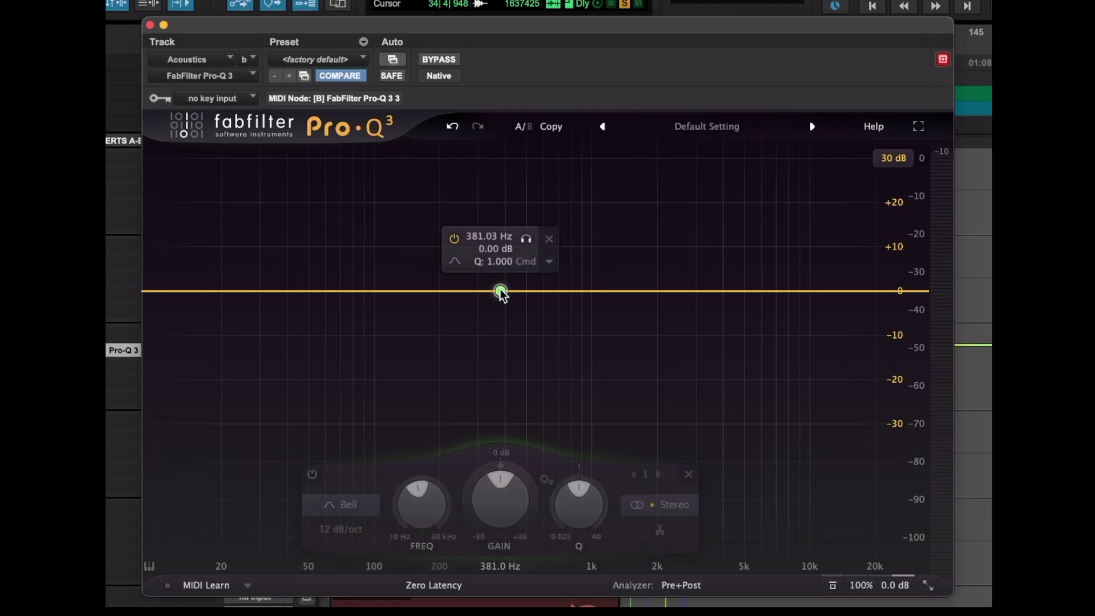
scroll(576, 468, up, 5)
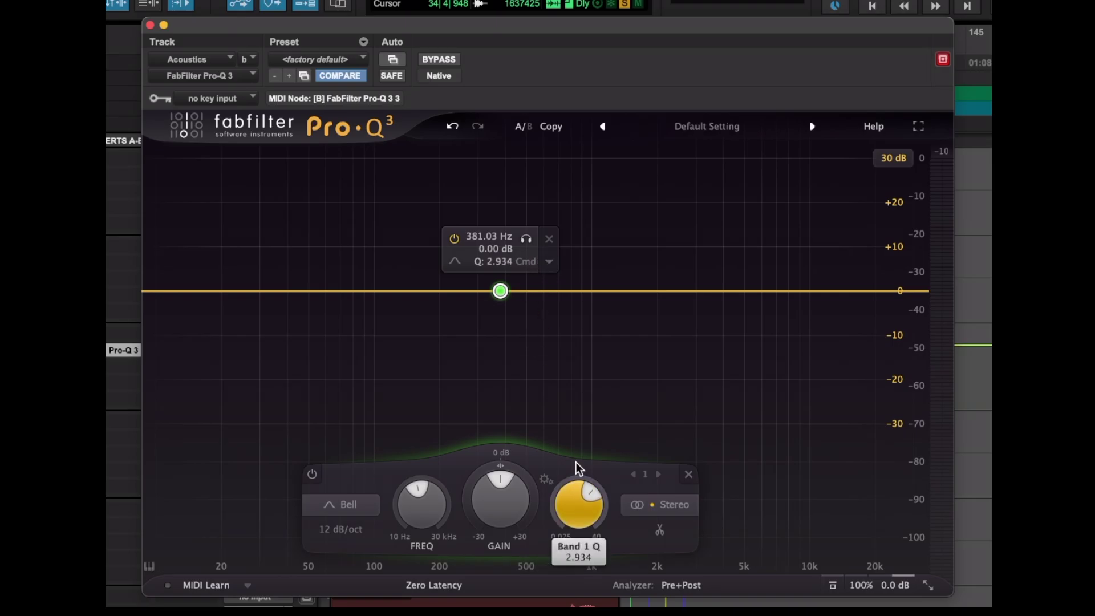
scroll(577, 459, up, 2)
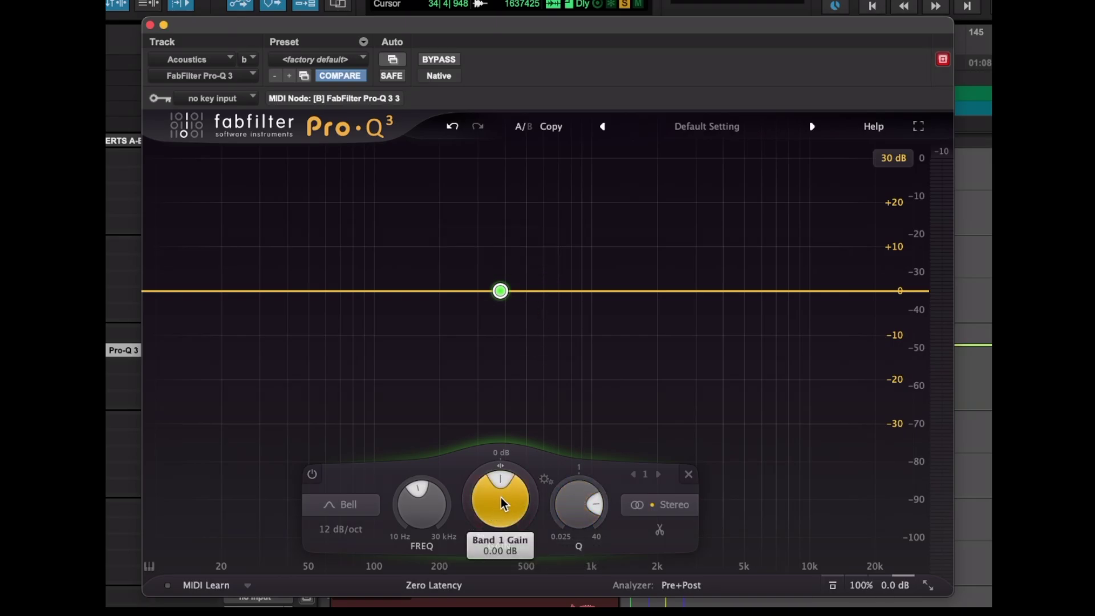
Step: Cut the bell band by about 4 dB and shift its frequency to about 427 Hz
mouse_move(498, 498)
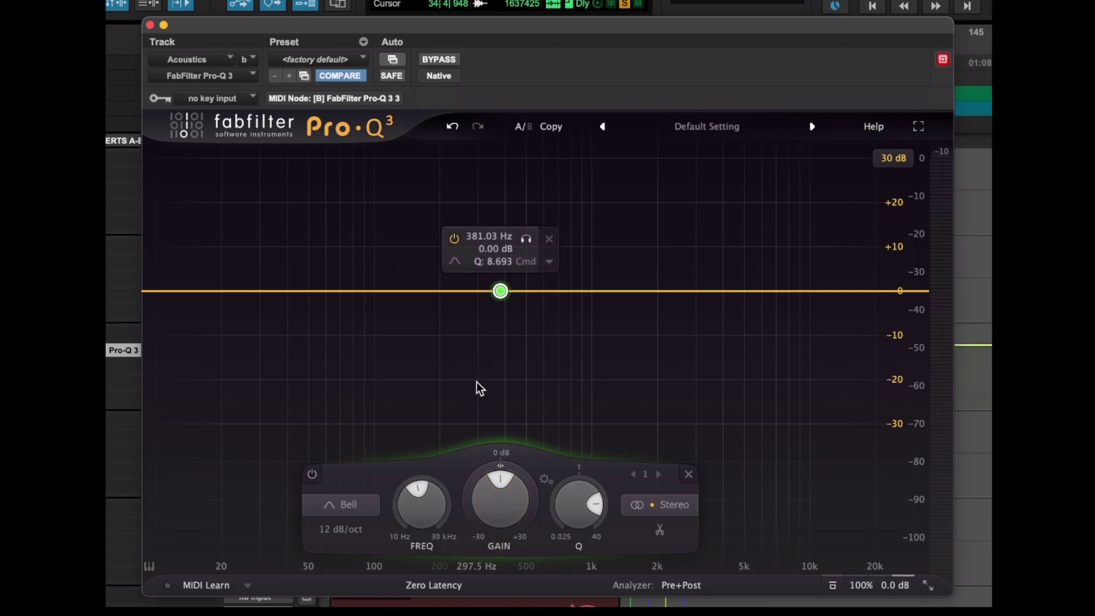
drag(488, 477, 518, 340)
drag(414, 499, 475, 585)
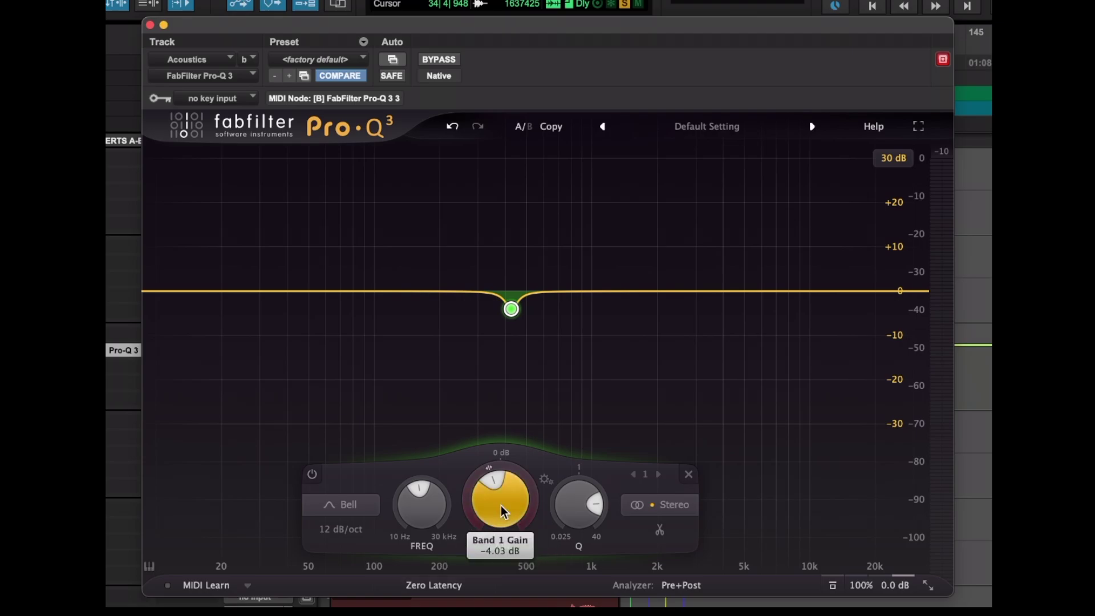
Step: Make the 427 Hz band dynamic and raise its gain to about +0.35 dB
mouse_move(512, 311)
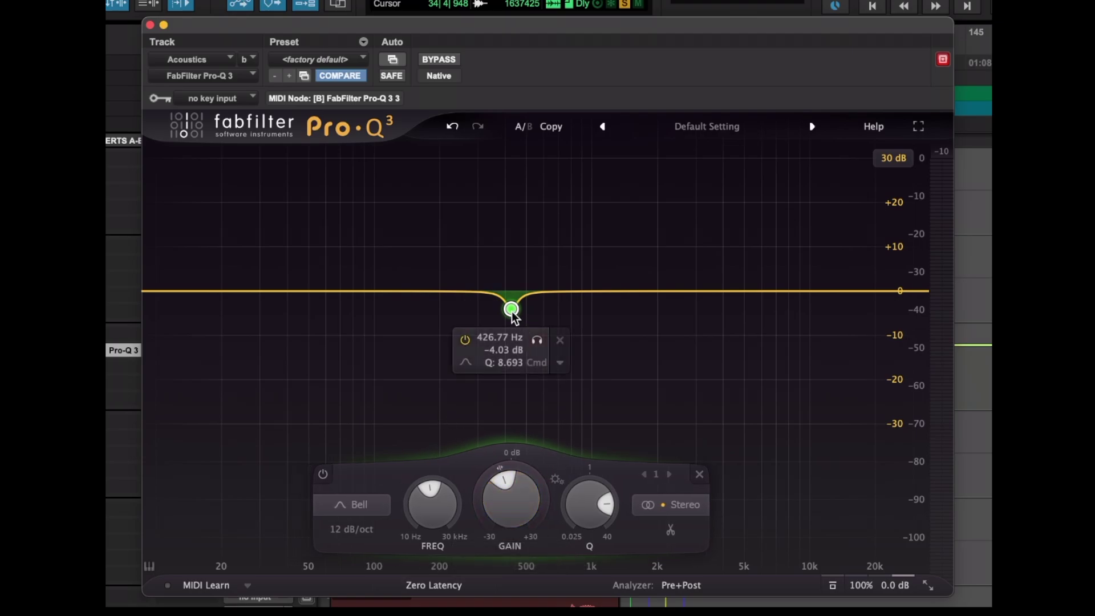
click(560, 363)
click(572, 423)
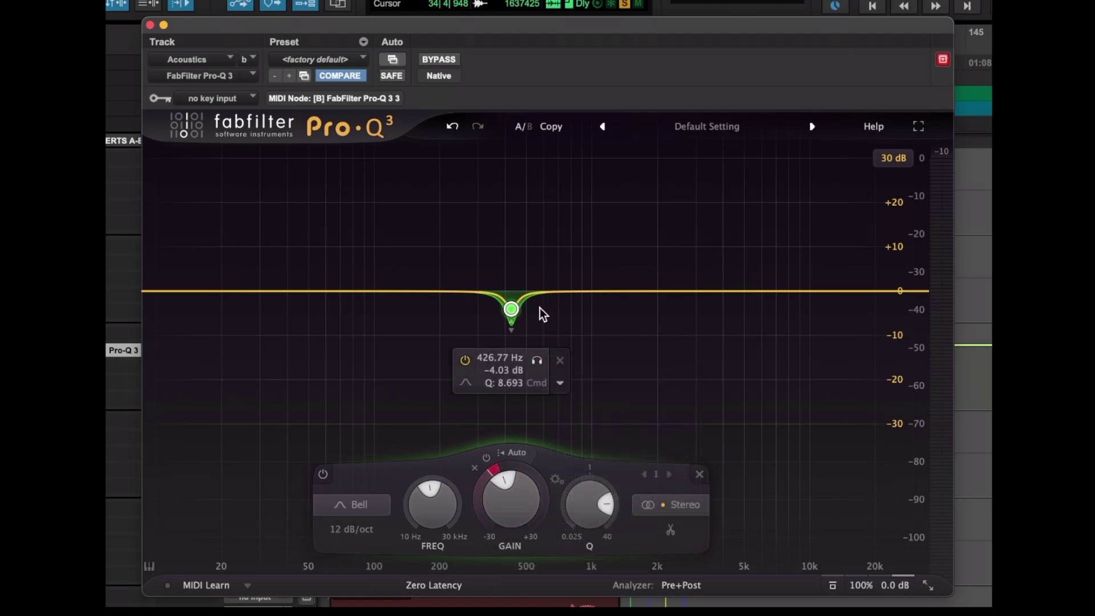
drag(514, 477, 518, 453)
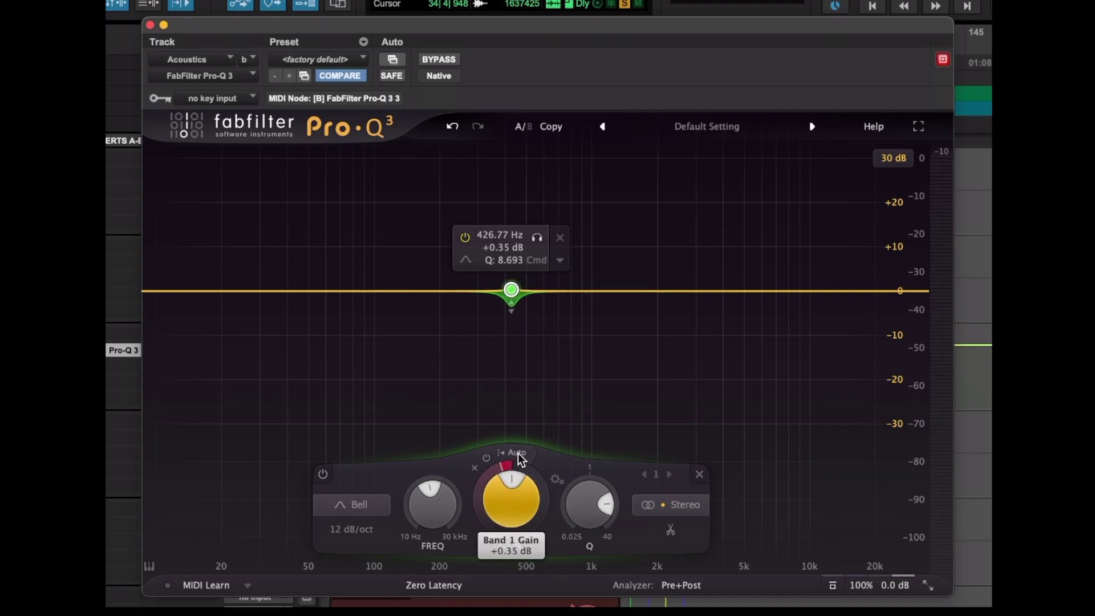
Step: Play the track through the dynamic band and set the band's gain to 0 dB
key(space)
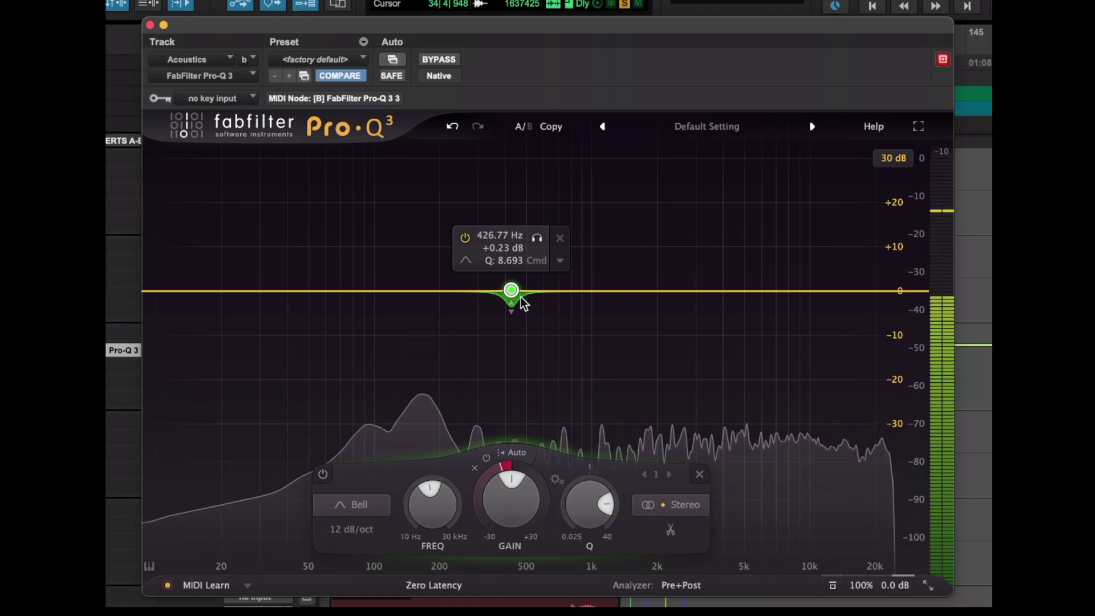
drag(511, 484, 510, 487)
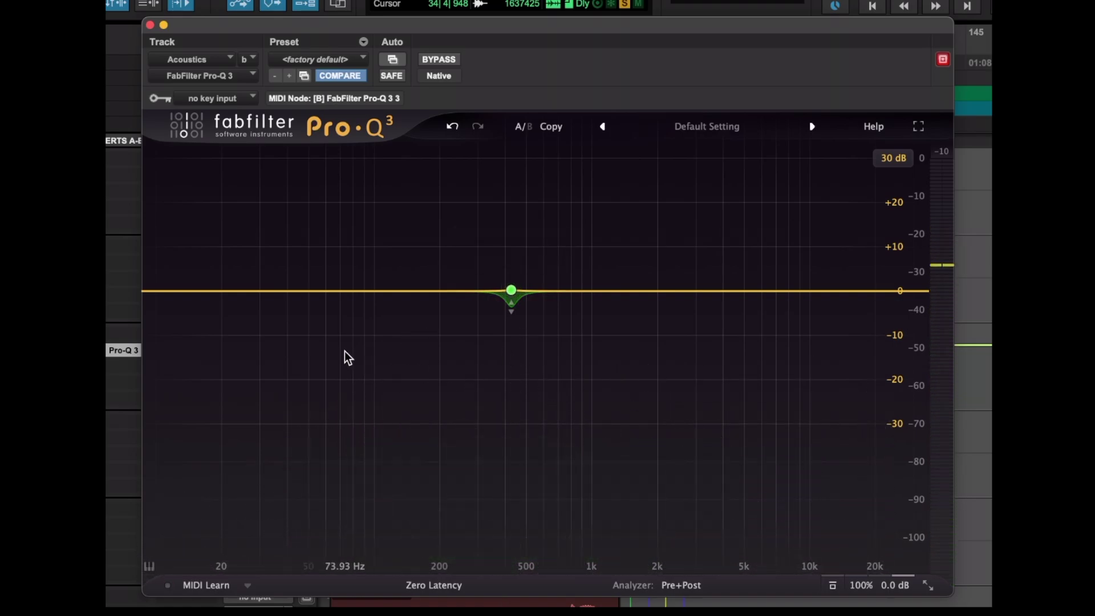
mouse_move(511, 294)
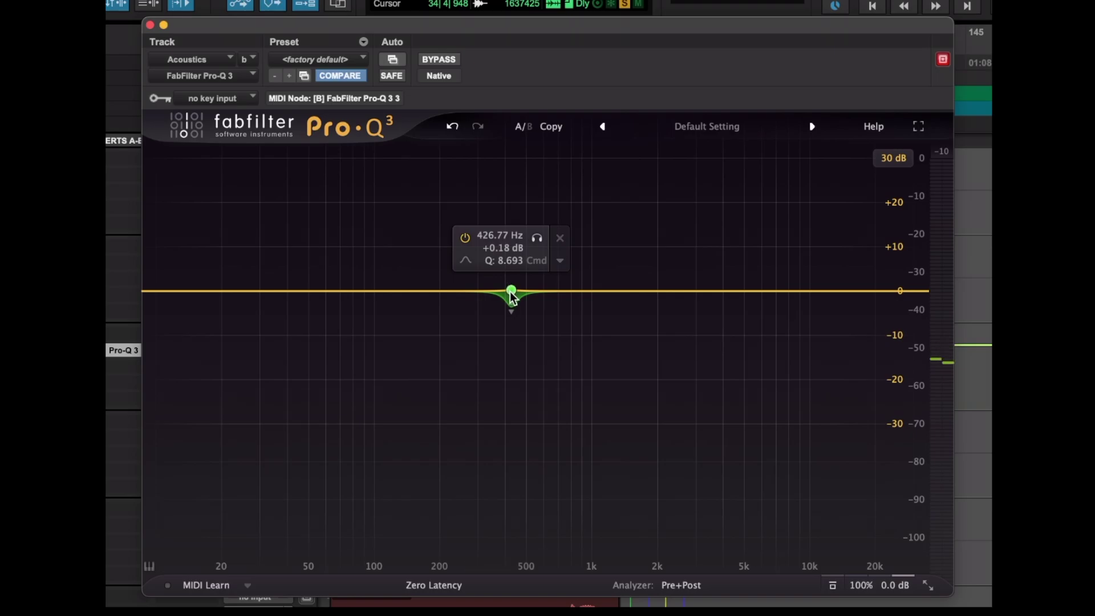
mouse_move(504, 504)
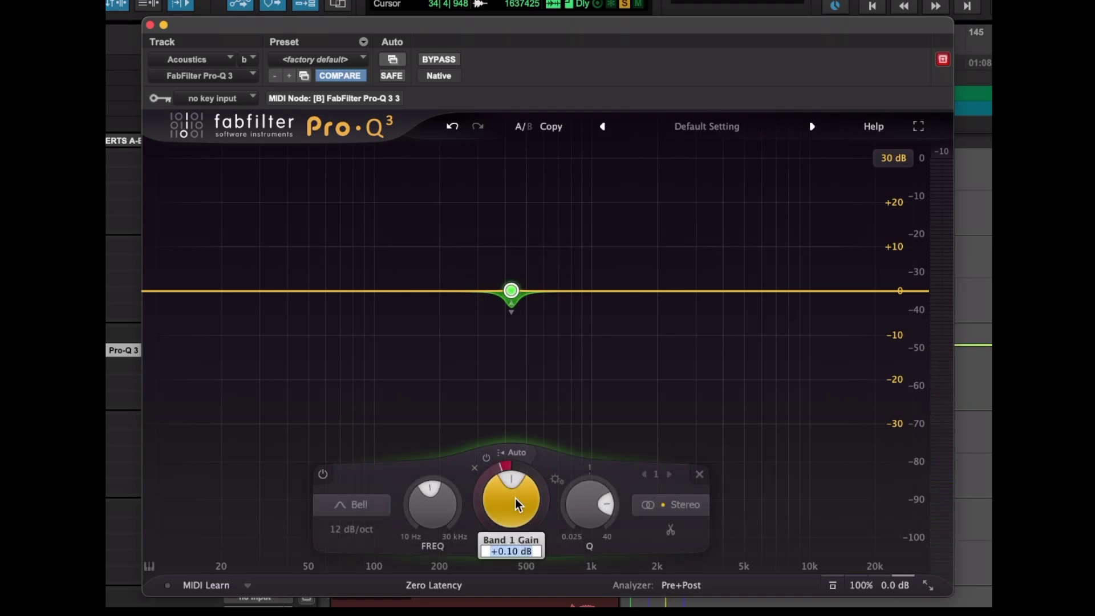
double_click(515, 498)
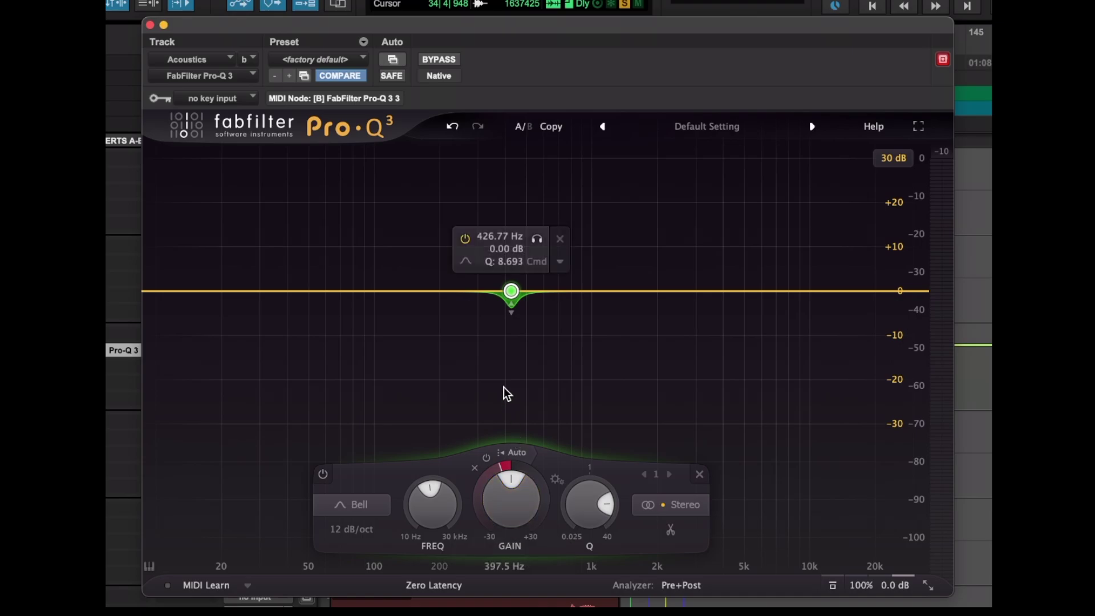
Step: Turn off the band's dynamic behaviour and boost it to +30 dB with a Q of 40
click(562, 263)
click(571, 341)
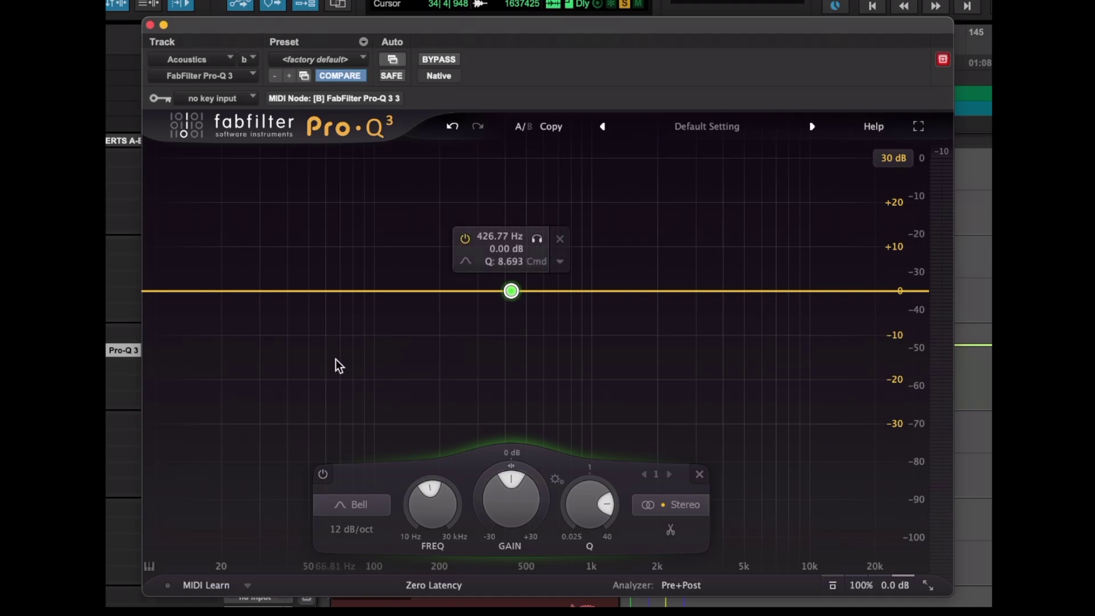
drag(512, 499, 559, 342)
drag(587, 502, 591, 436)
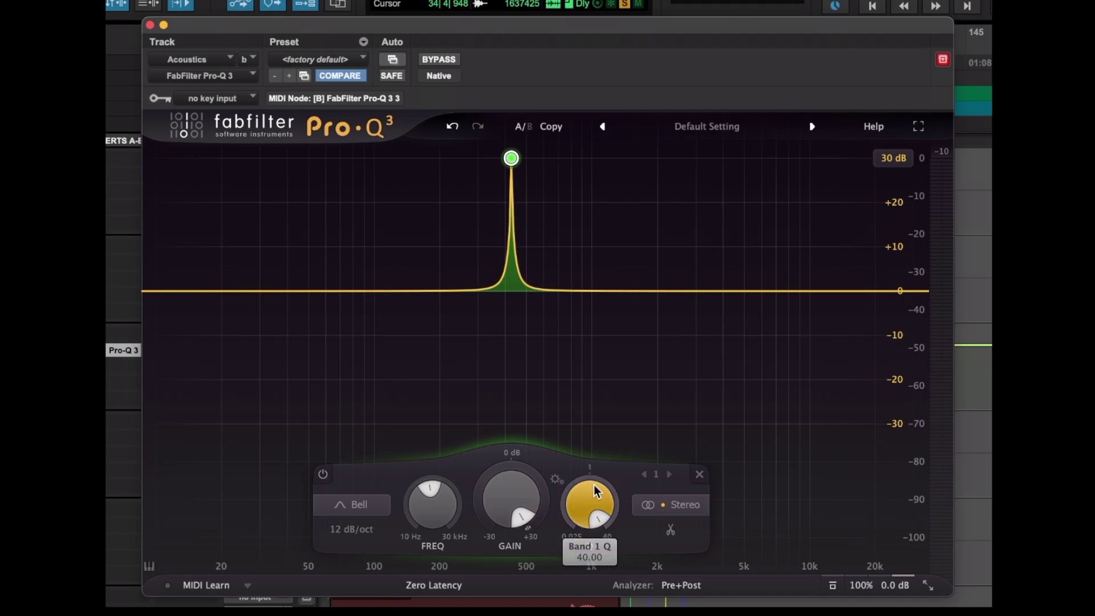
Step: Sweep the narrow boost down to about 291 Hz with the track playing, and reset its gain to 0 dB
drag(507, 168, 475, 158)
key(space)
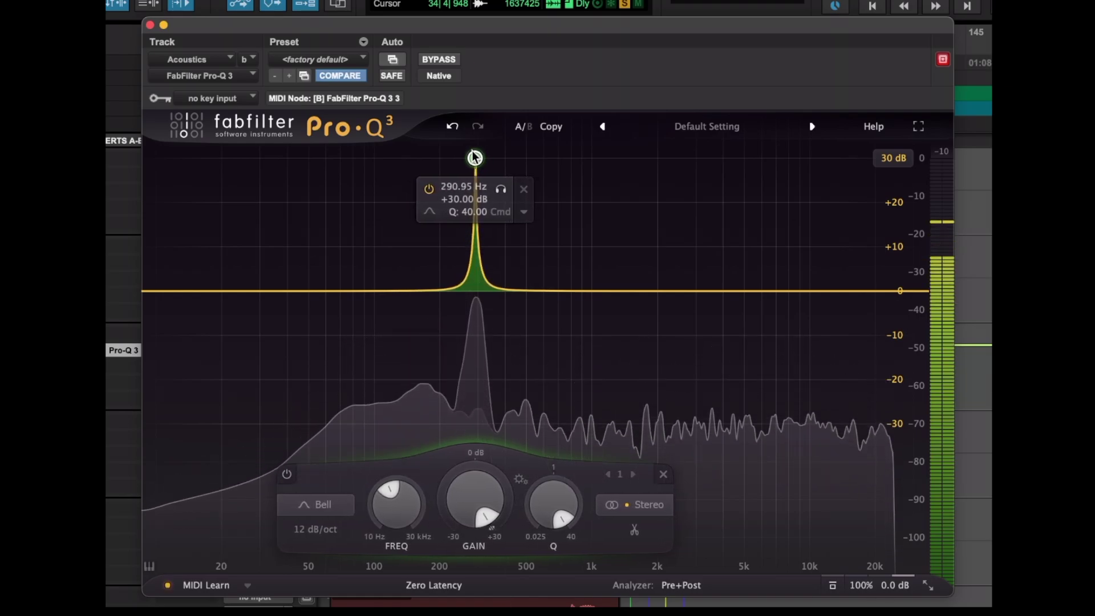
mouse_move(475, 503)
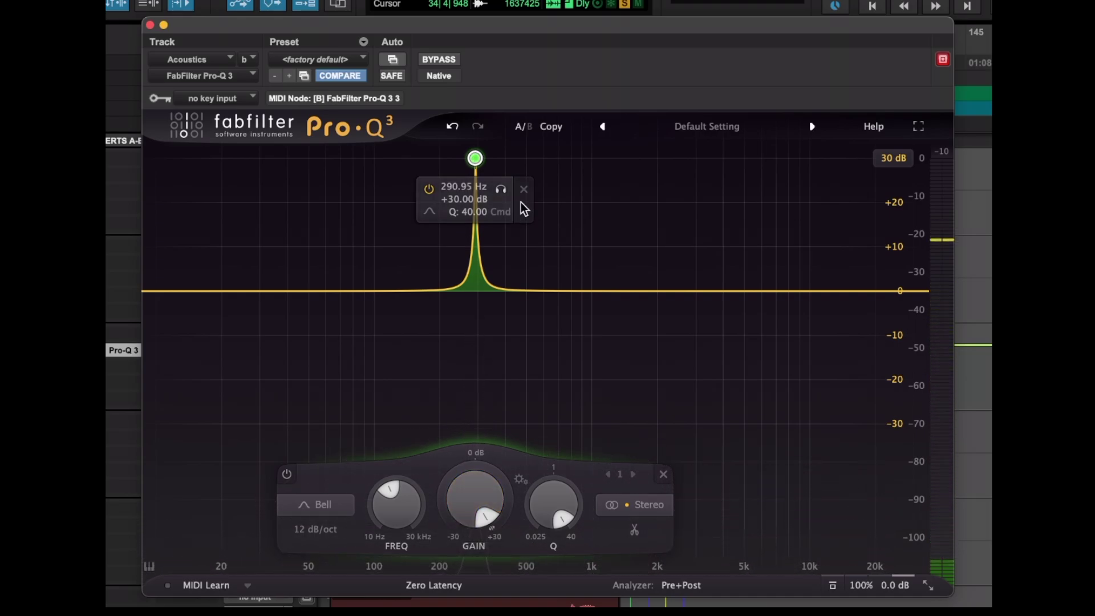
drag(471, 491, 472, 516)
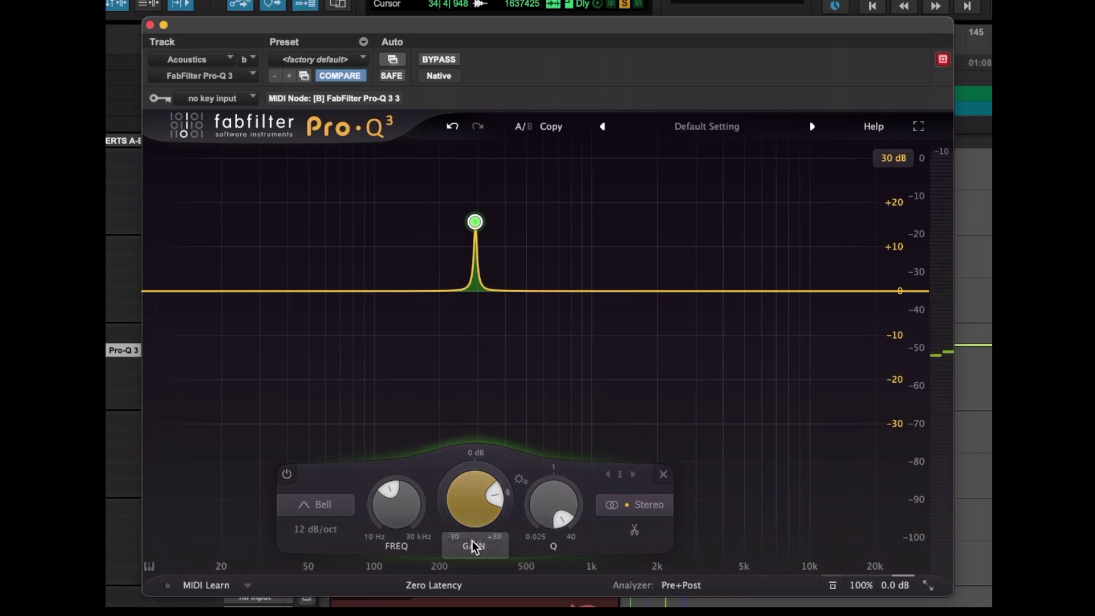
double_click(472, 505)
text(0)
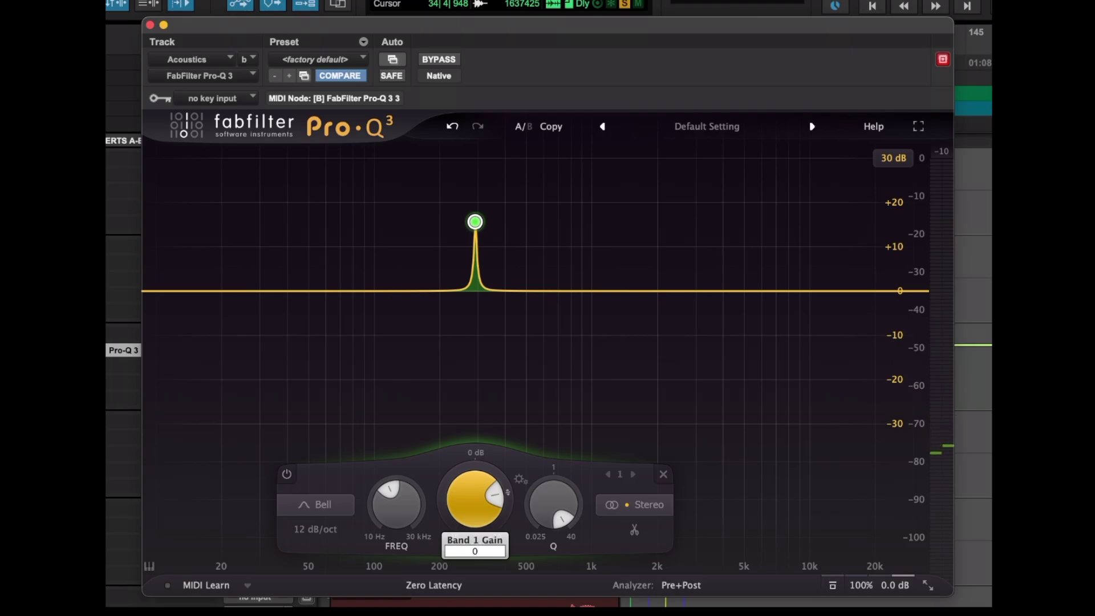
key(Return)
Step: Try a small static cut on the 291 Hz band and return its gain to 0 dB
drag(469, 496, 458, 558)
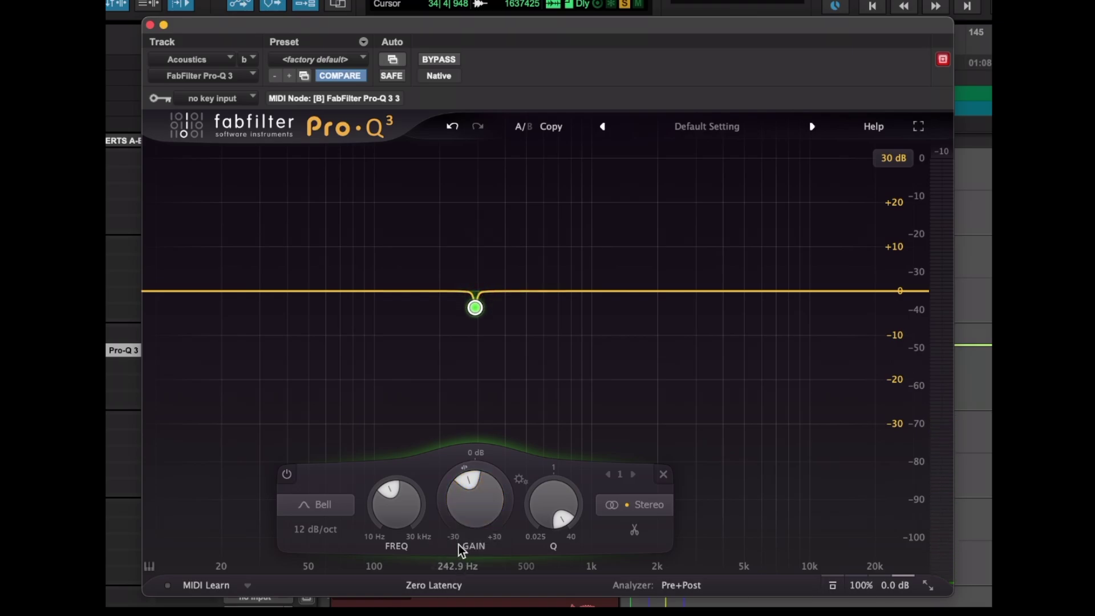
scroll(466, 489, up, 3)
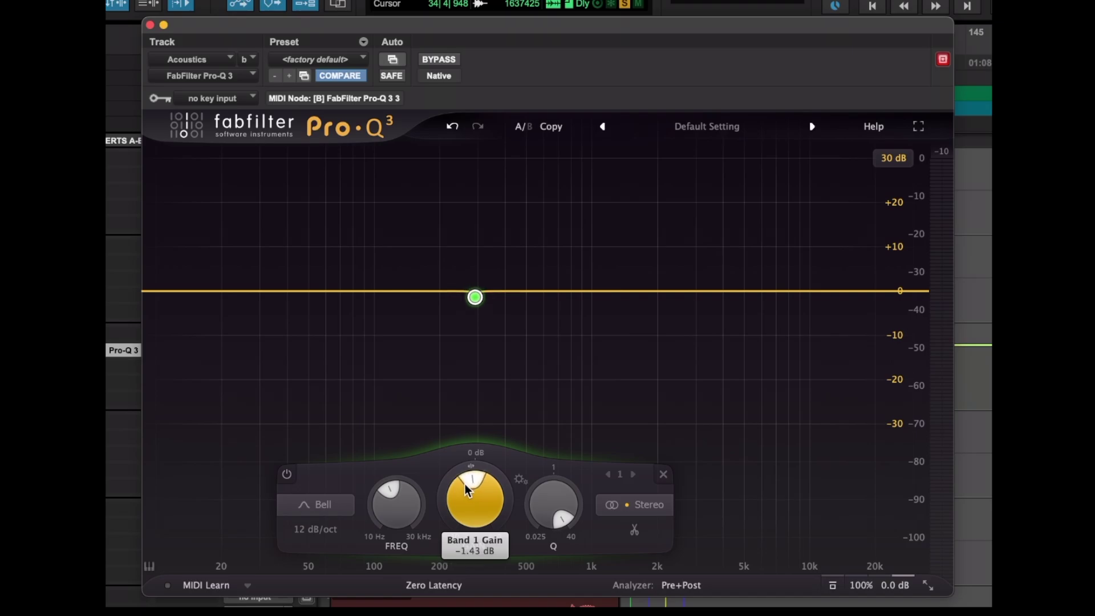
double_click(464, 484)
text(0)
key(Return)
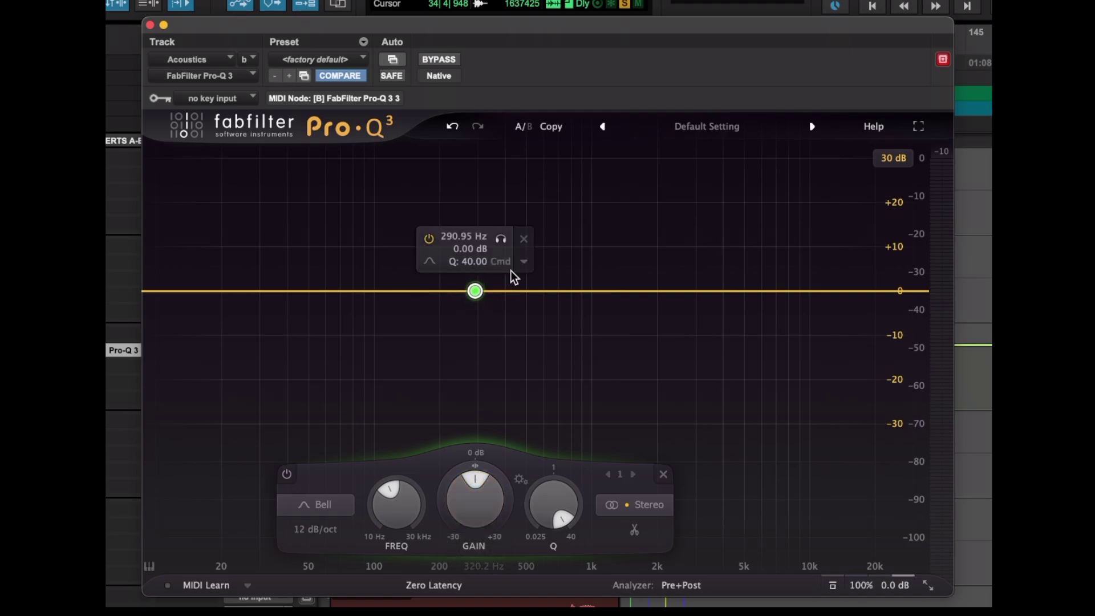
Step: Make the 291 Hz band dynamic with a range of about -2 dB and audition it during playback
click(525, 262)
click(535, 328)
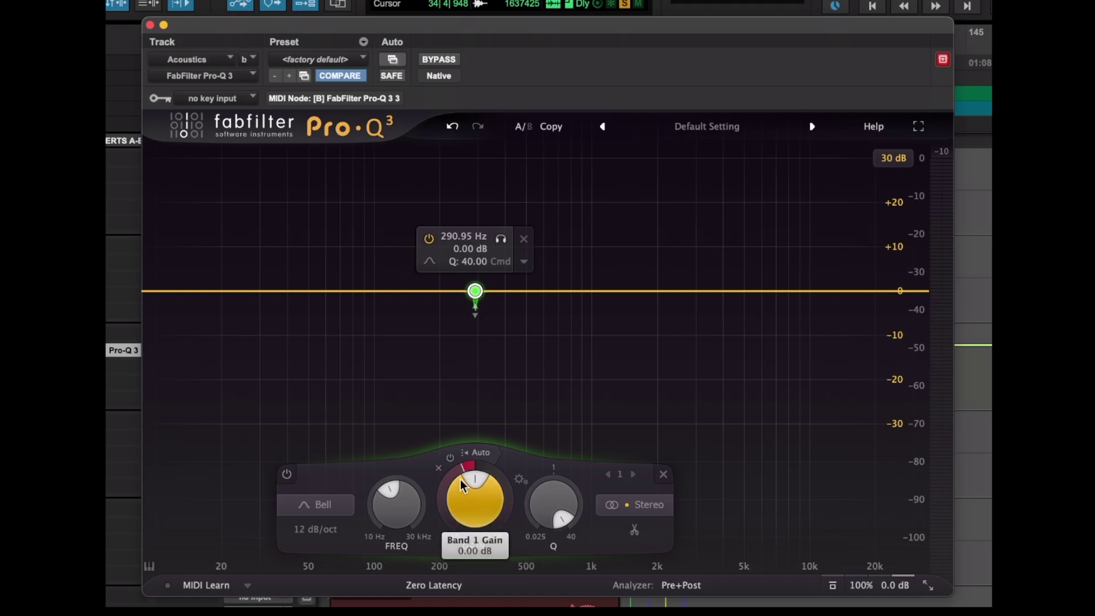
drag(471, 457, 614, 427)
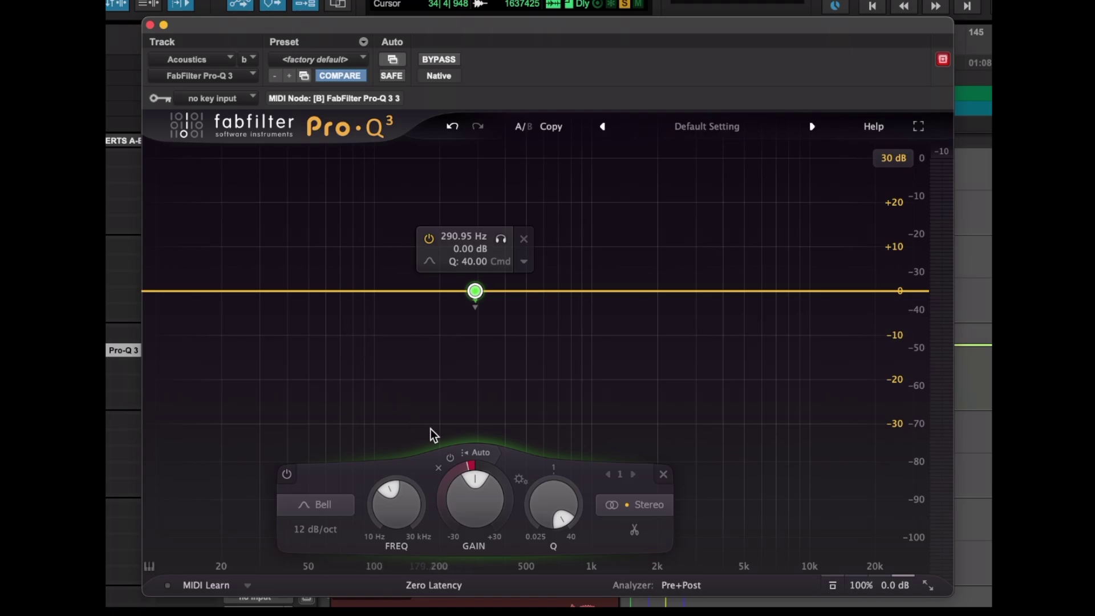
mouse_move(462, 465)
drag(463, 463, 479, 451)
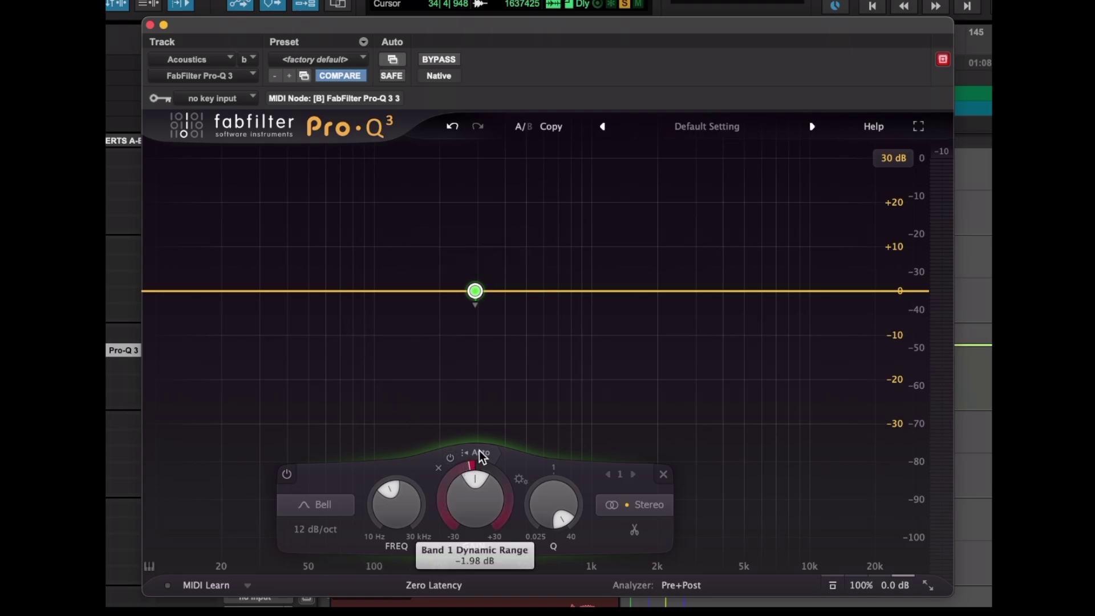
key(space)
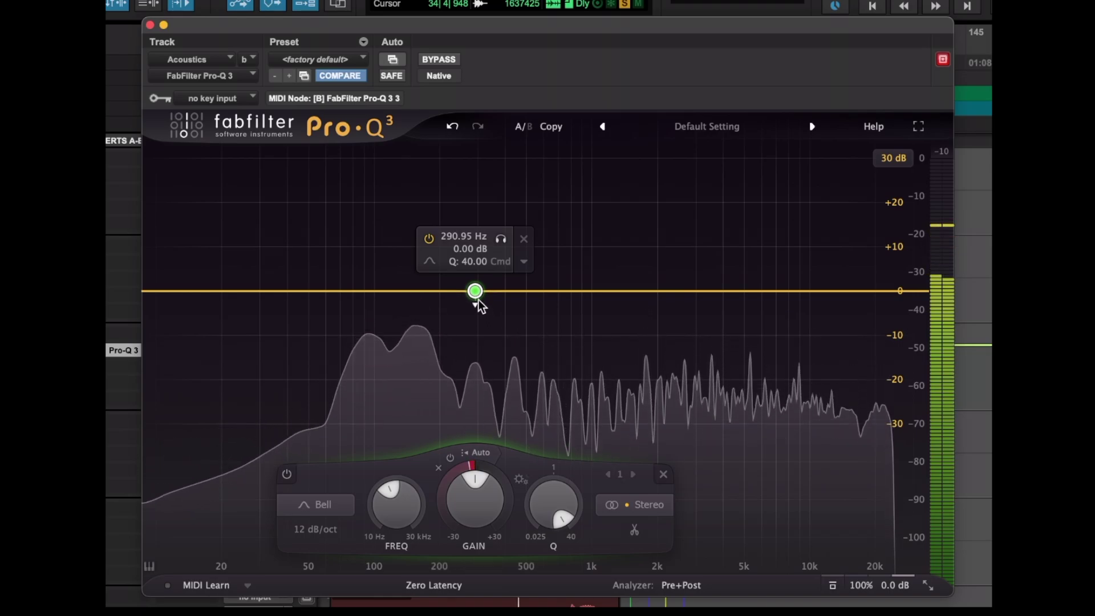
key(space)
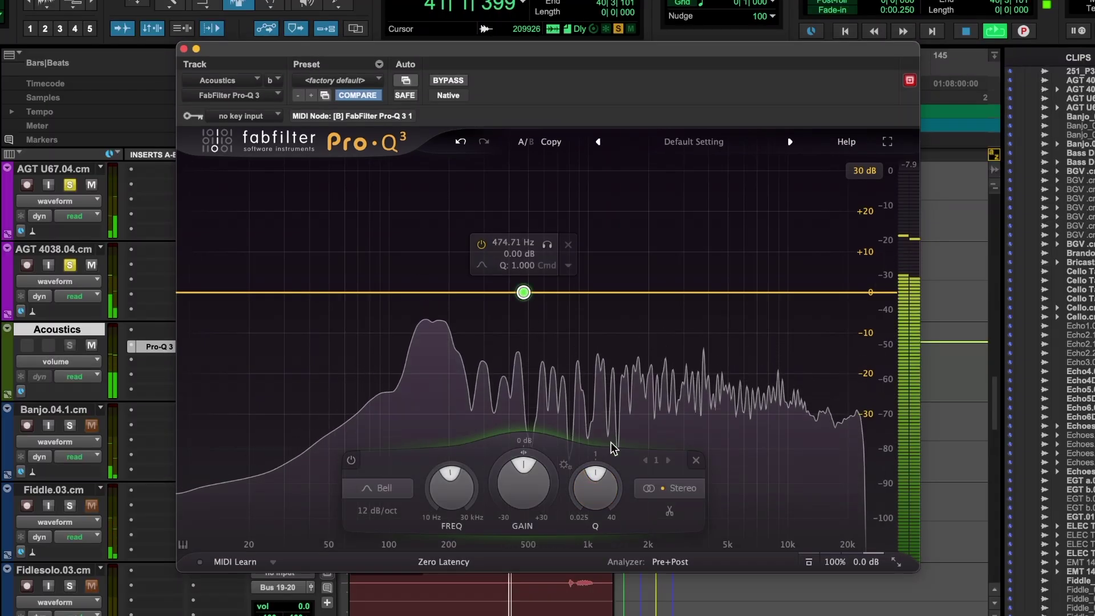
Step: Narrow the new bell band to a Q of about 18, boost it to +30 dB and tune it to about 448 Hz
drag(611, 443, 611, 410)
drag(529, 480, 560, 360)
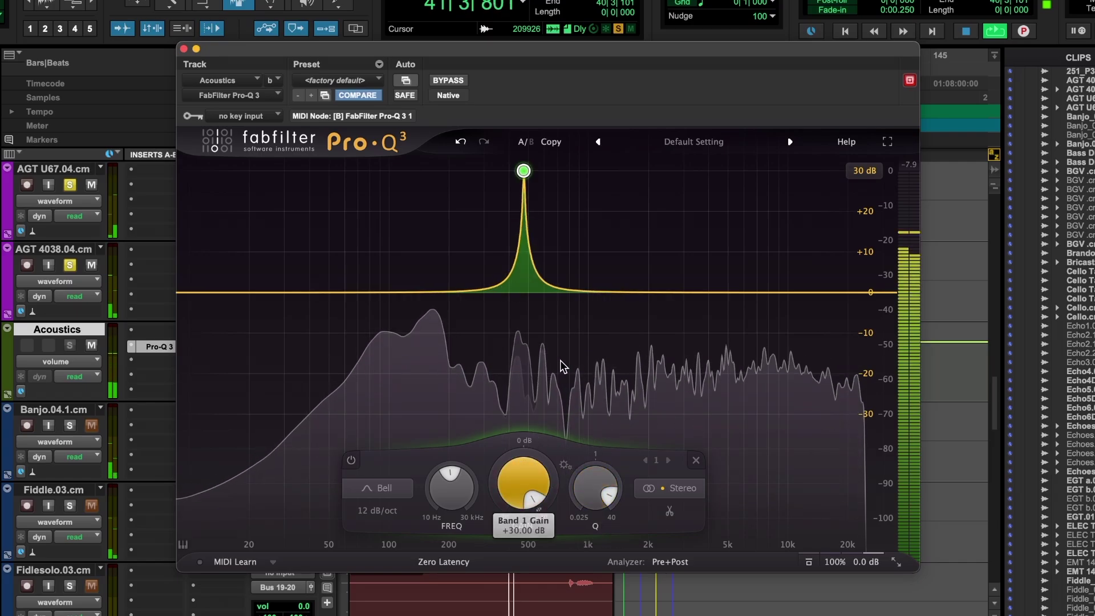
drag(524, 171, 516, 171)
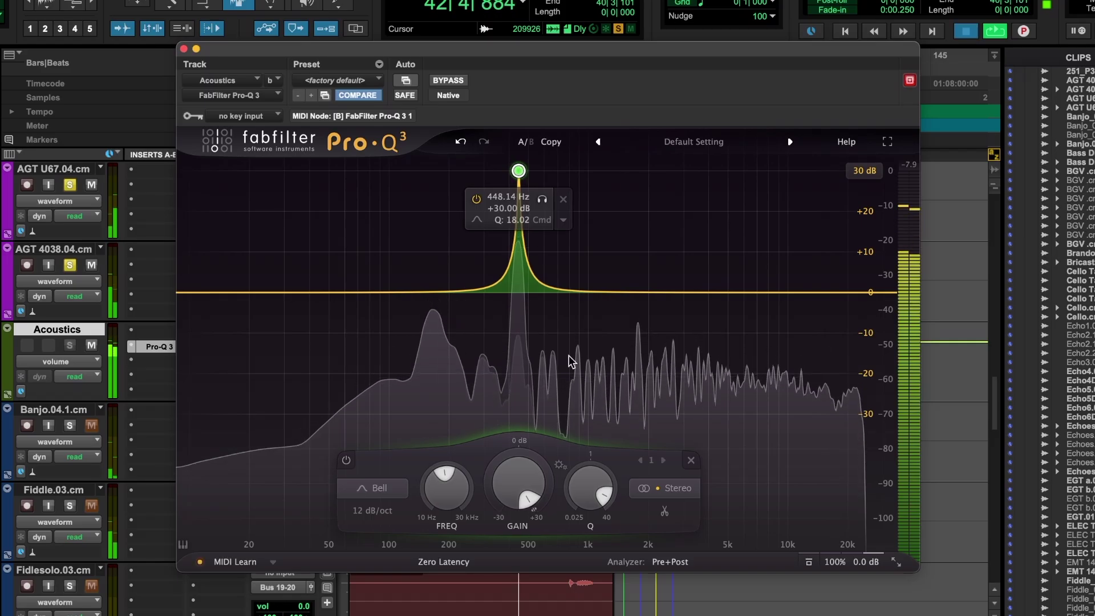
Step: Reset the 448 Hz band's gain to 0 dB
double_click(523, 490)
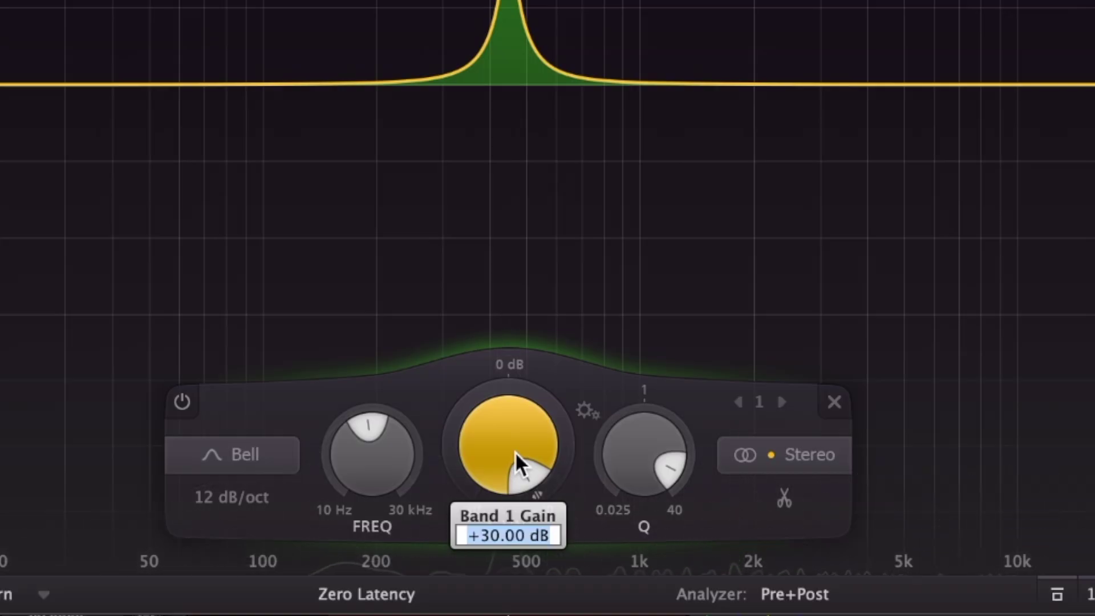
text(0)
key(Return)
Step: Make the 448 Hz band dynamic and broaden its Q
mouse_move(528, 80)
click(593, 33)
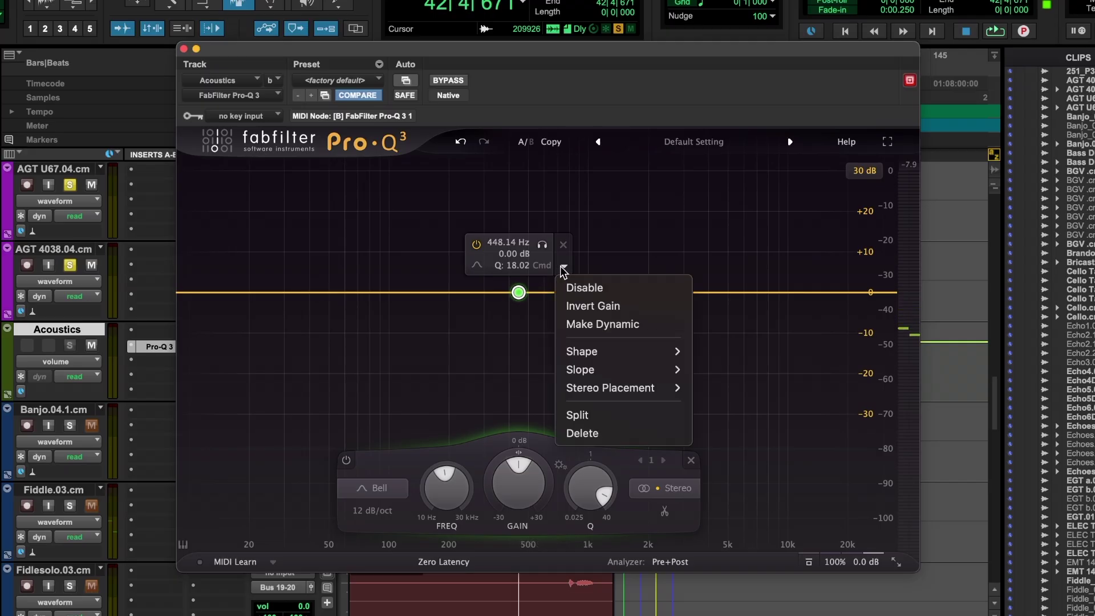
click(598, 135)
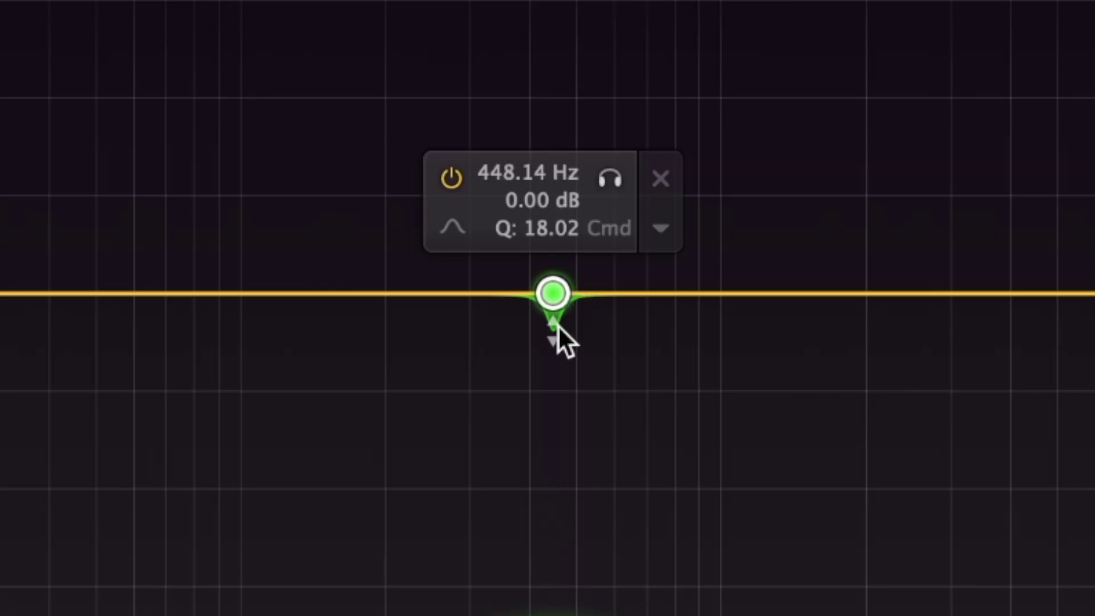
scroll(556, 337, down, 5)
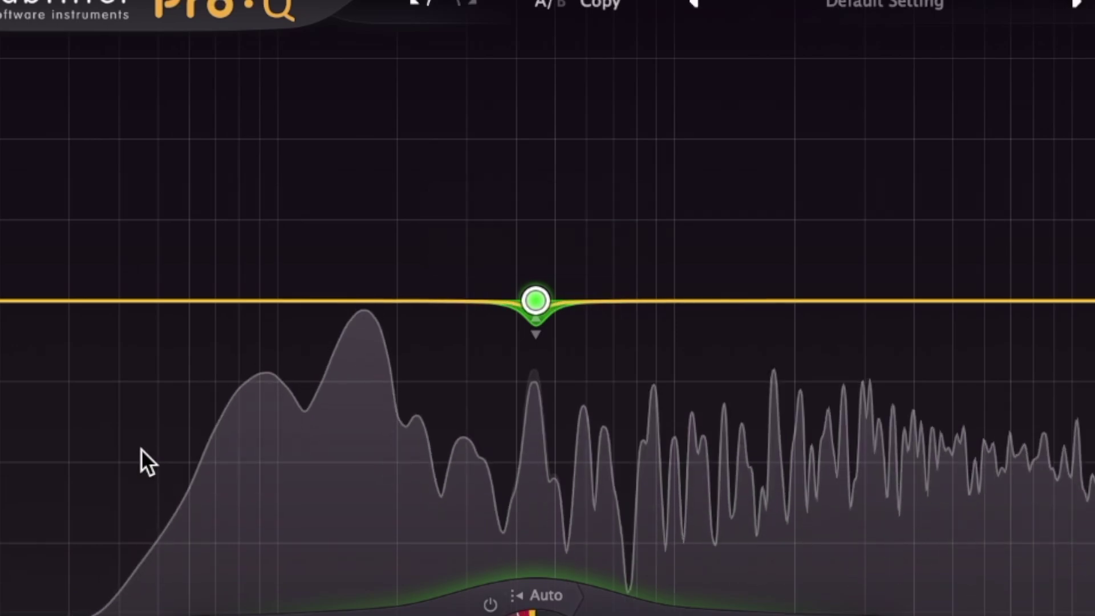
mouse_move(183, 554)
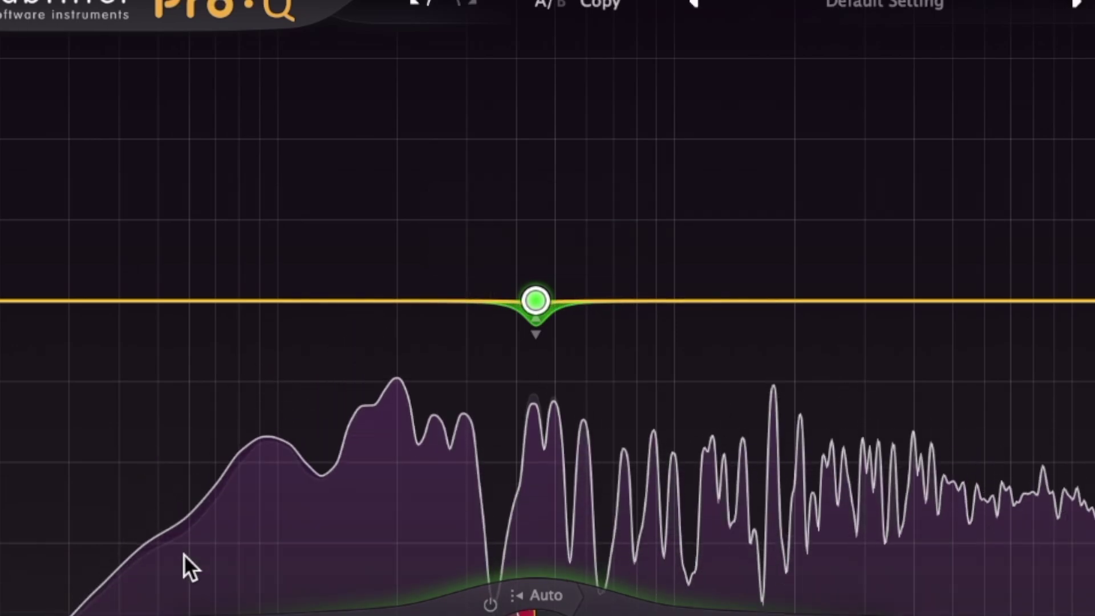